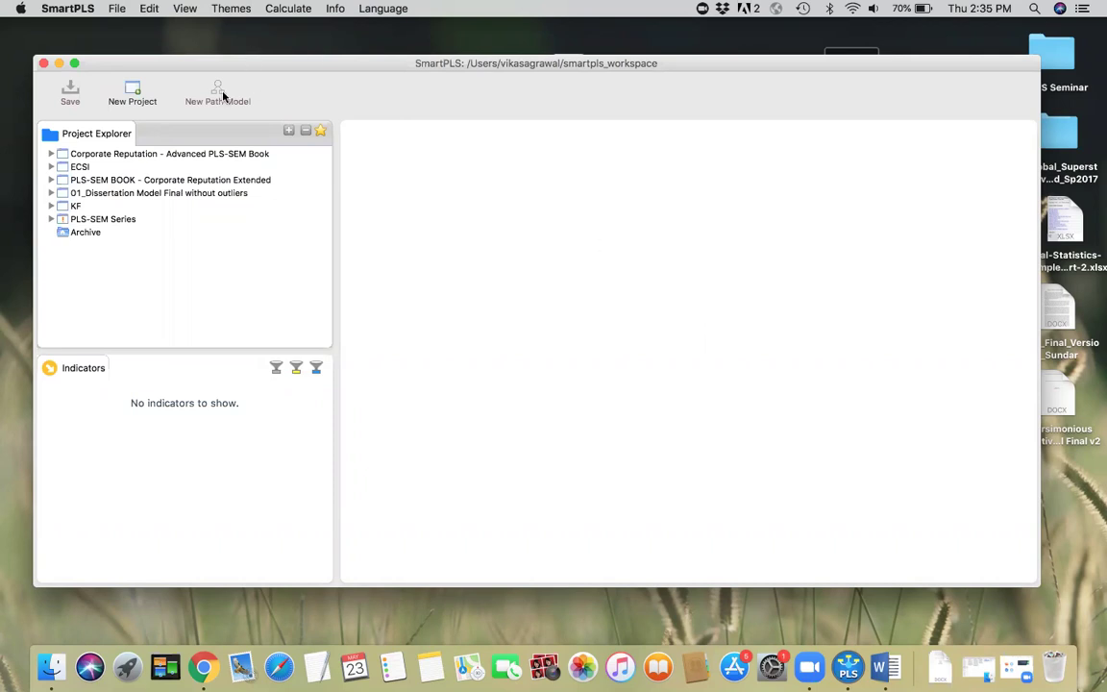
# Quit SmartPLS by closing its workspace window
pyautogui.click(43, 63)
# Relaunch SmartPLS through a Spotlight search for 'sma'
pyautogui.press('super+space')
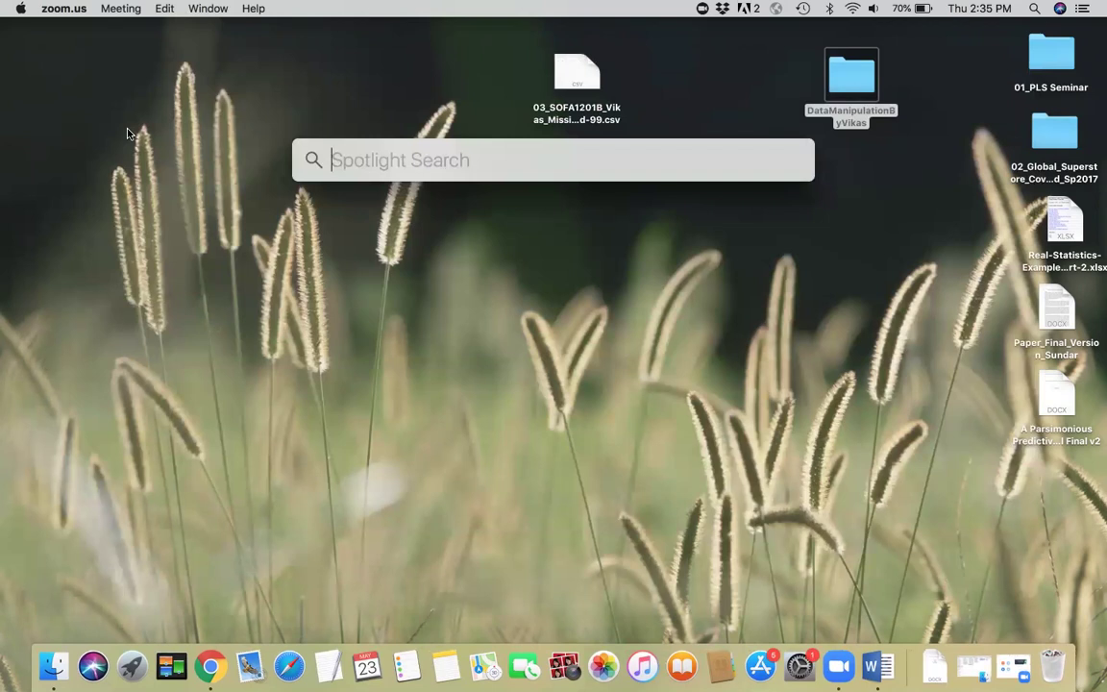
pyautogui.write('smartPLS')
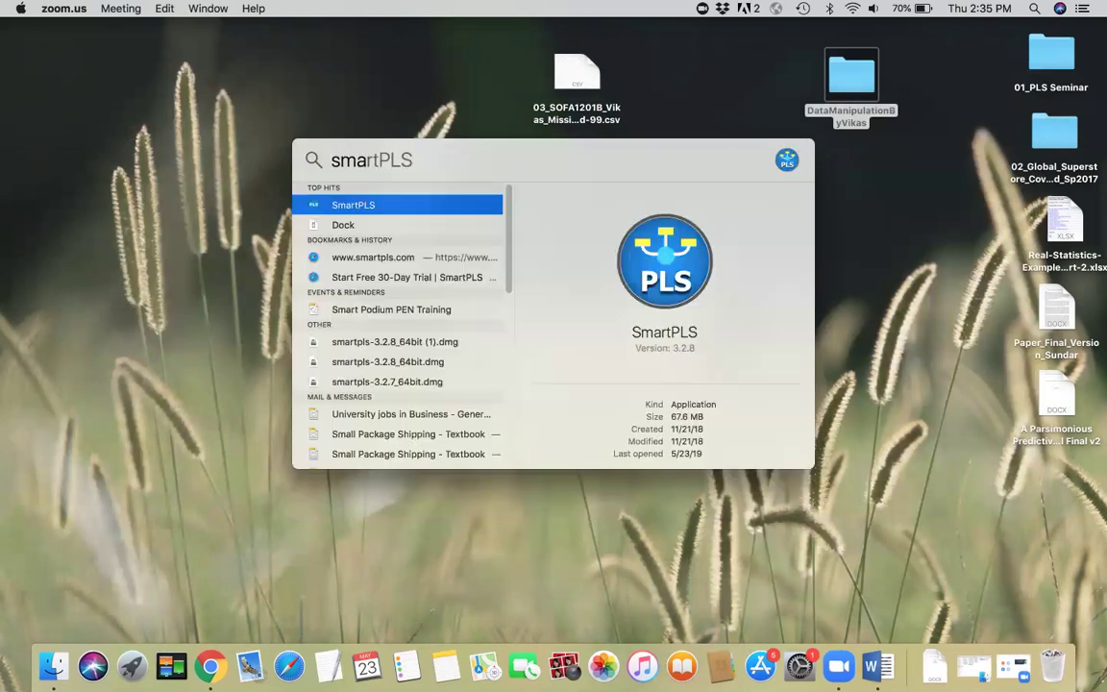
pyautogui.press('Return')
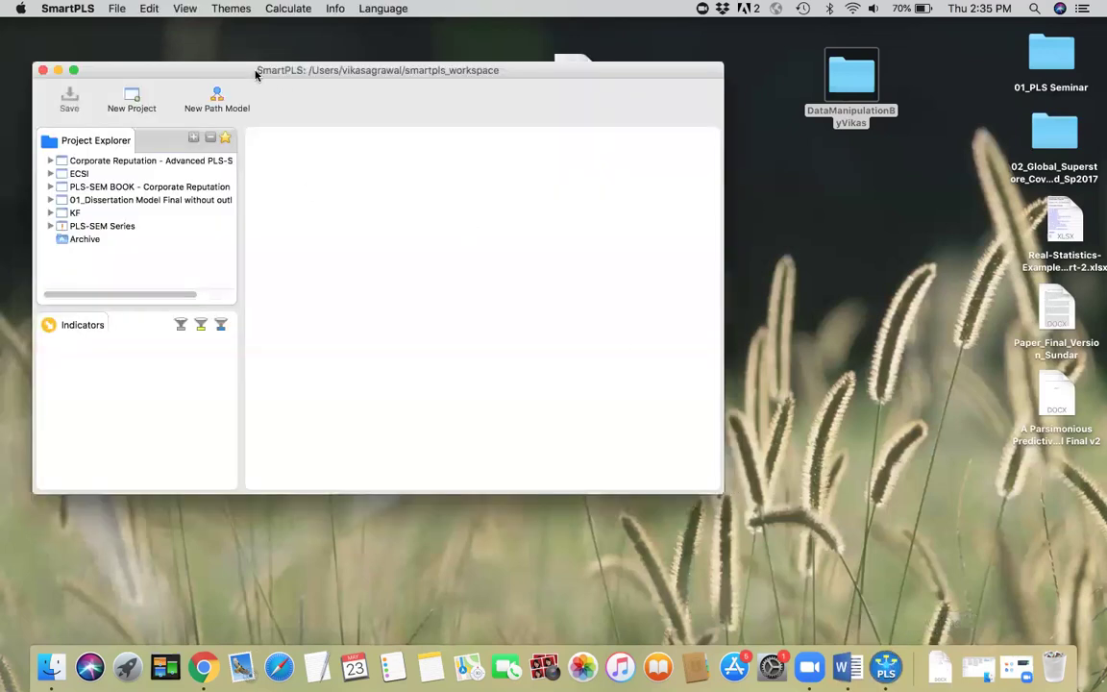
# Reposition and enlarge the SmartPLS window, then expand KF to show its models and dataset
pyautogui.moveTo(257, 73); pyautogui.dragTo(352, 90)
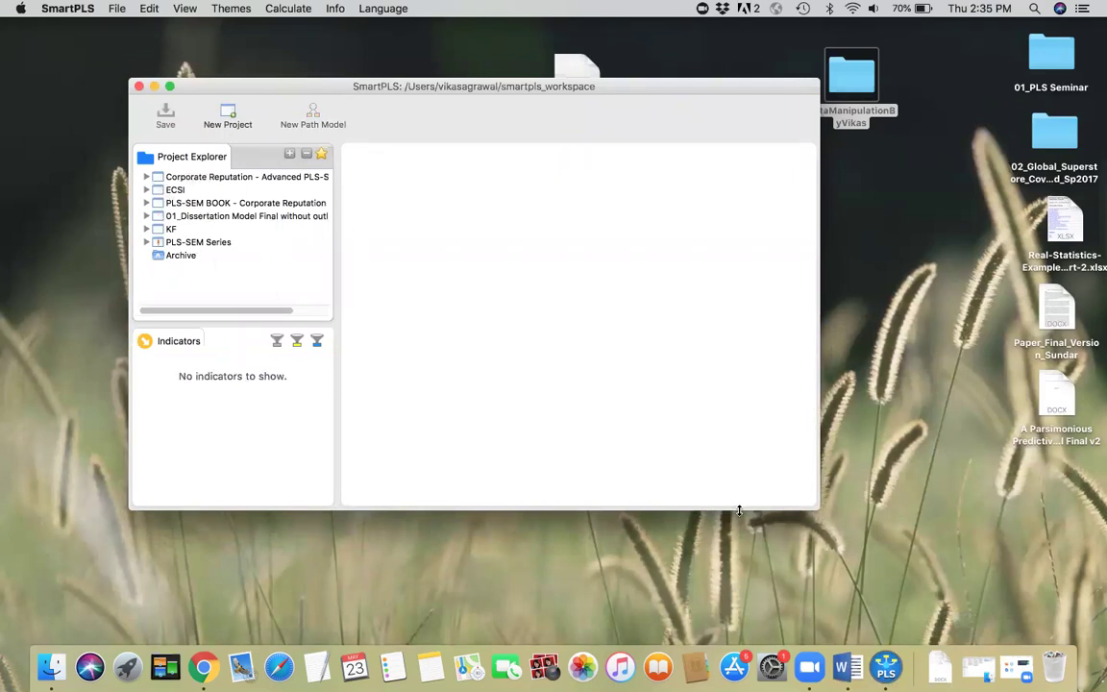
pyautogui.moveTo(812, 508); pyautogui.dragTo(971, 585)
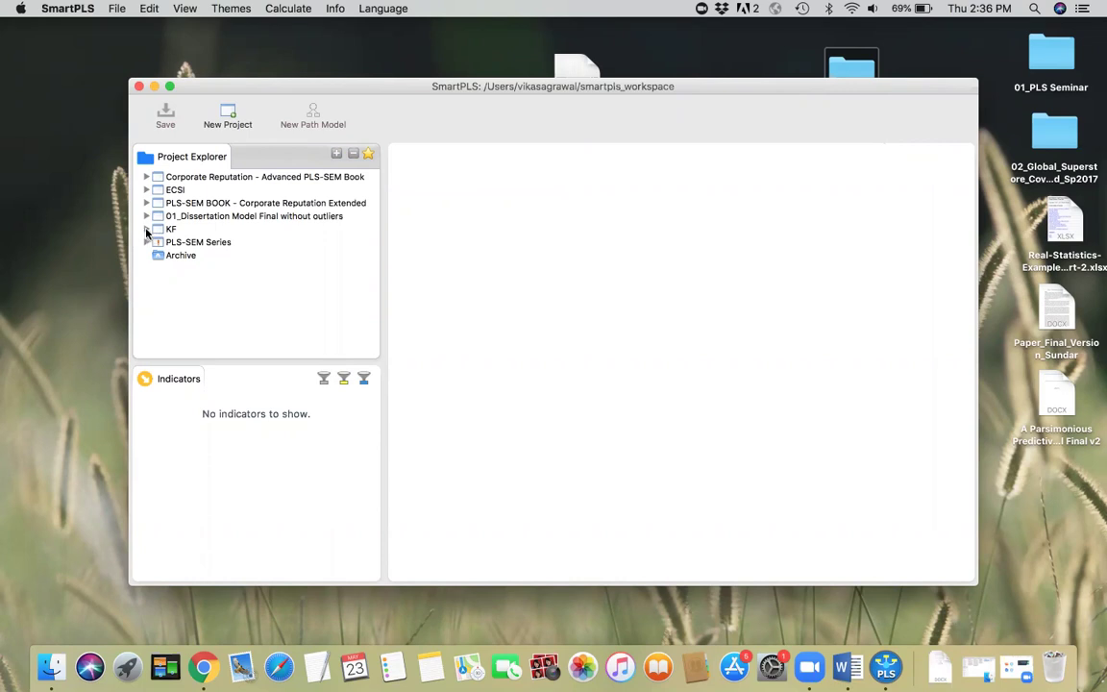
pyautogui.click(147, 230)
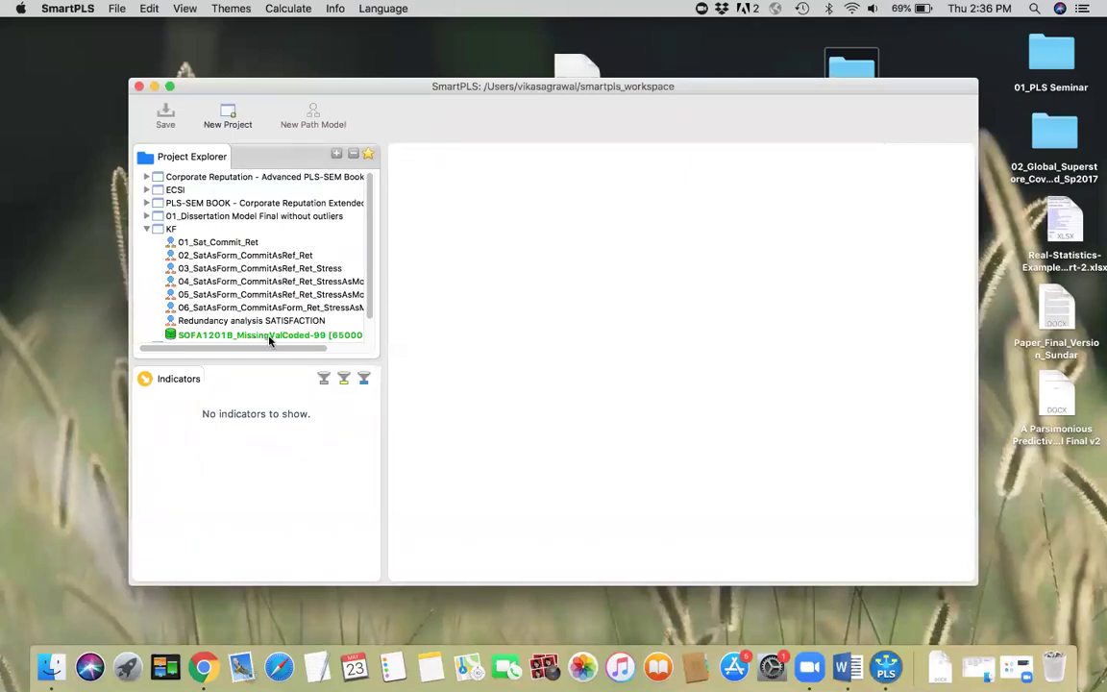
pyautogui.click(147, 228)
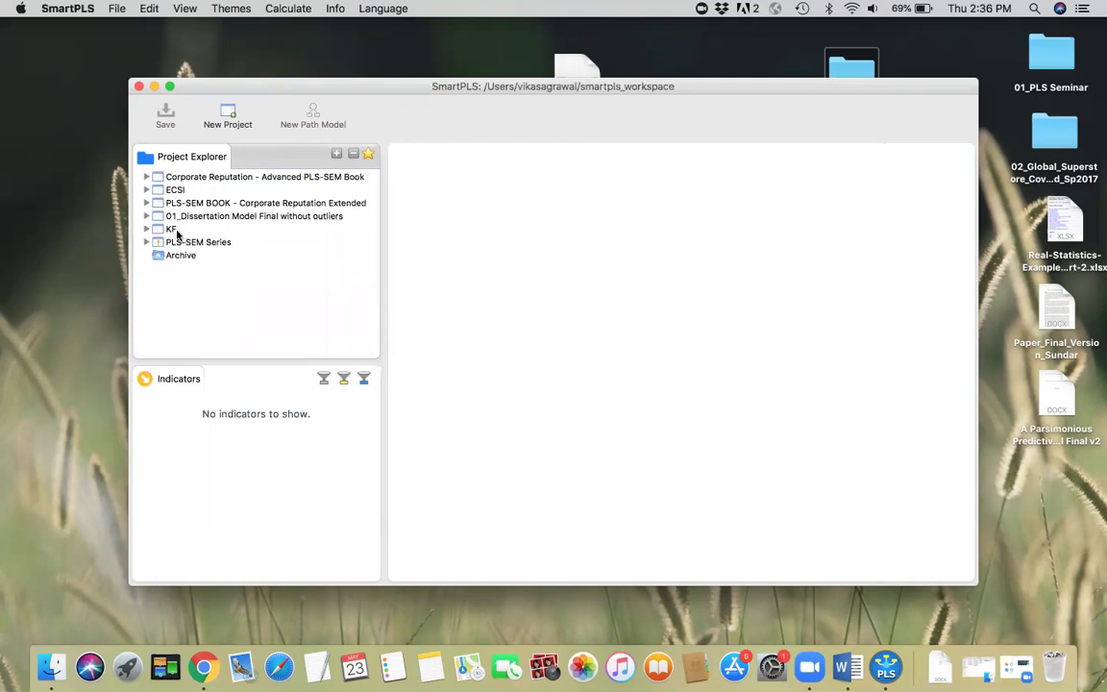
pyautogui.click(165, 230)
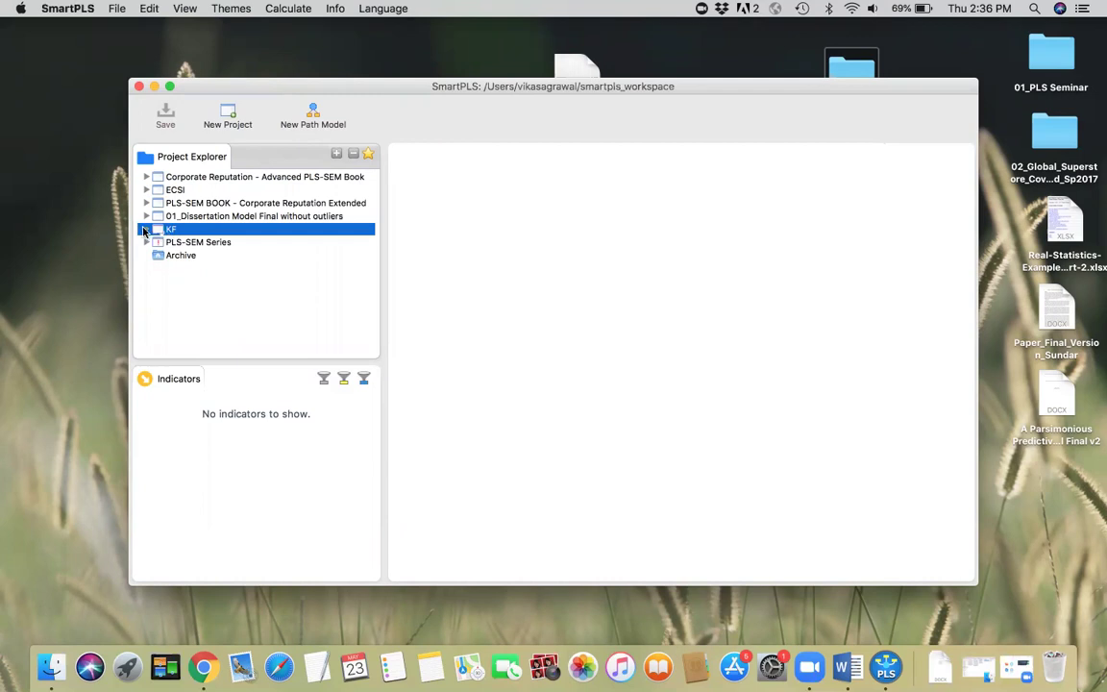
pyautogui.doubleClick(171, 232)
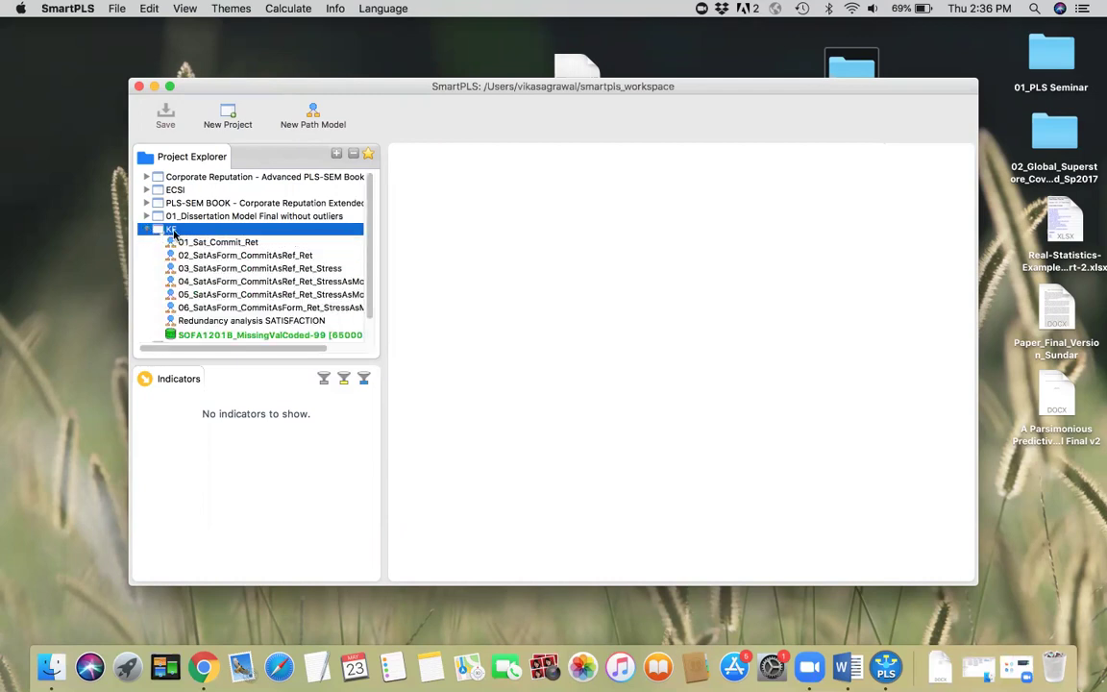
# Export project KF as a ZIP named KF into Desktop > DataManipulationByVikas
pyautogui.click(117, 9)
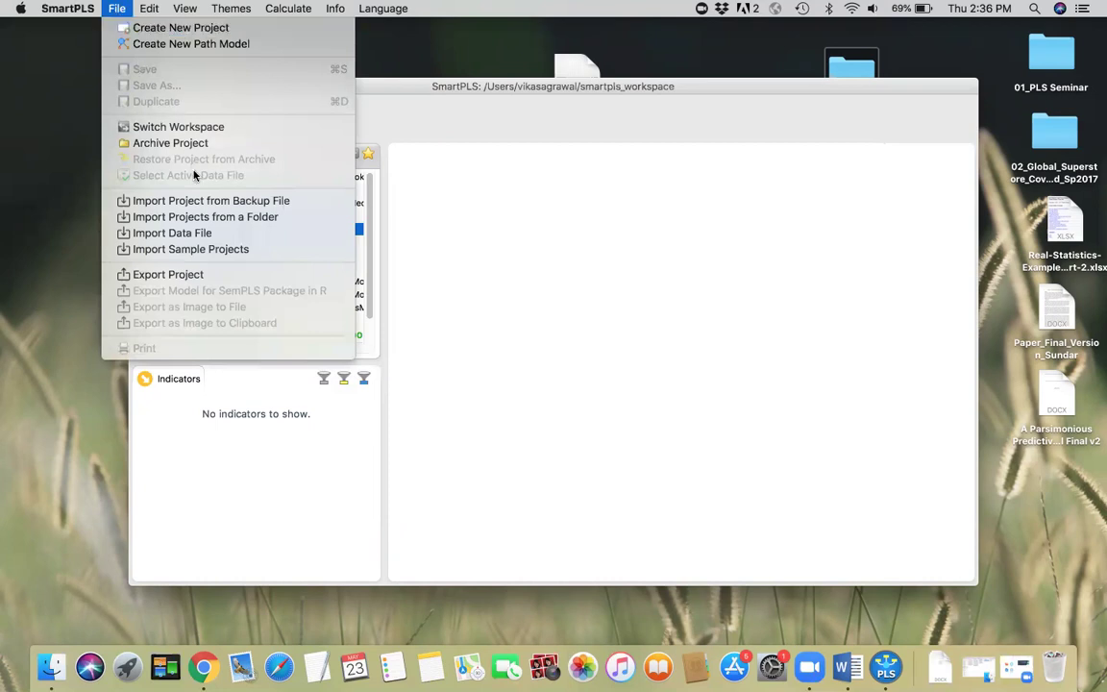
pyautogui.click(189, 276)
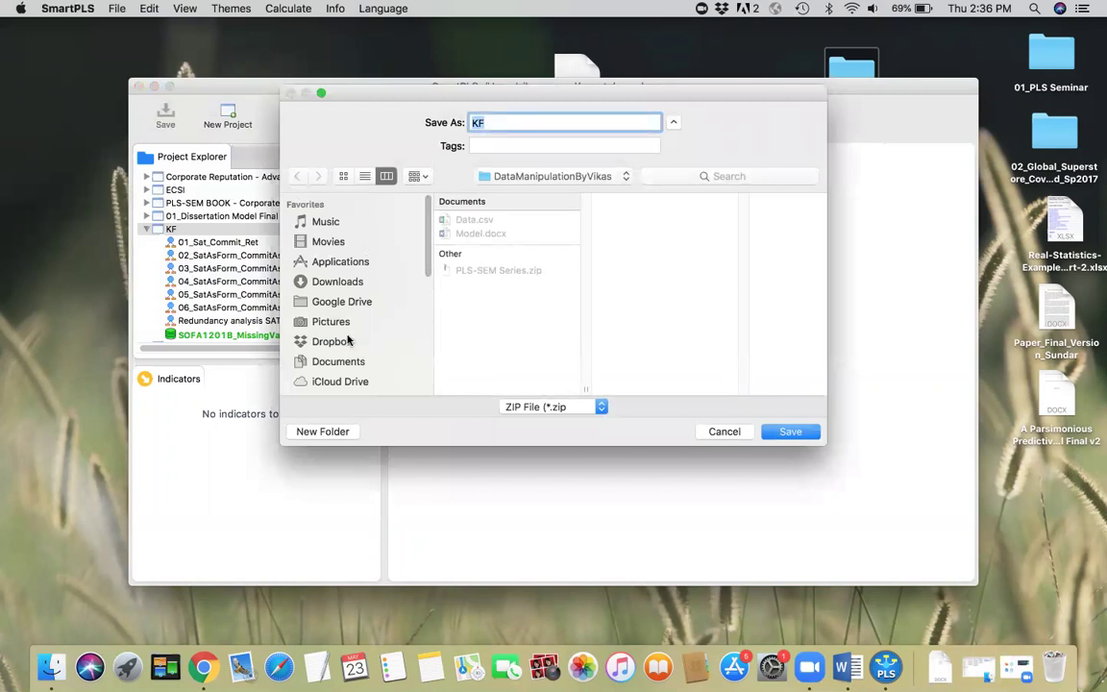
pyautogui.scroll(-4, 421, 269)
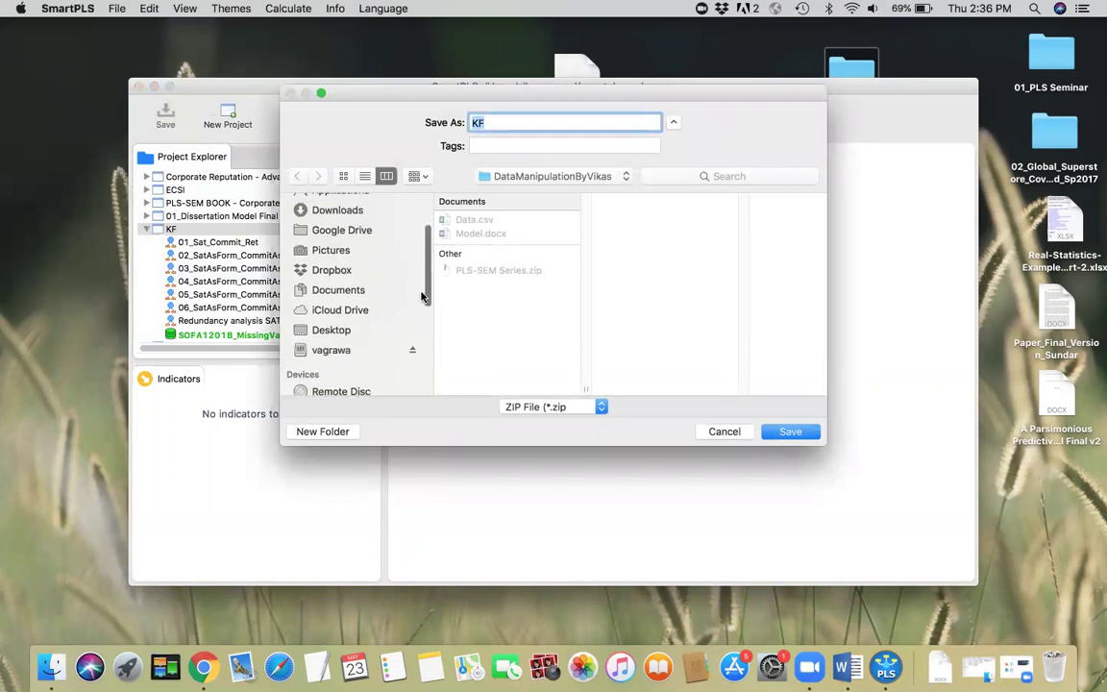
pyautogui.click(349, 319)
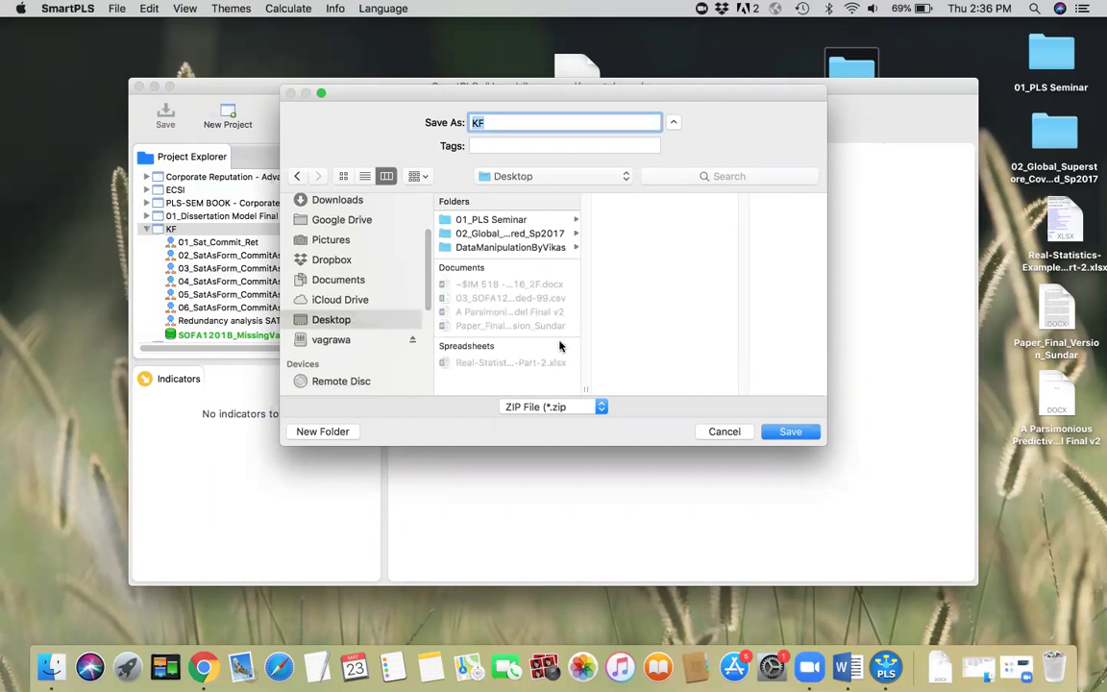
pyautogui.click(533, 248)
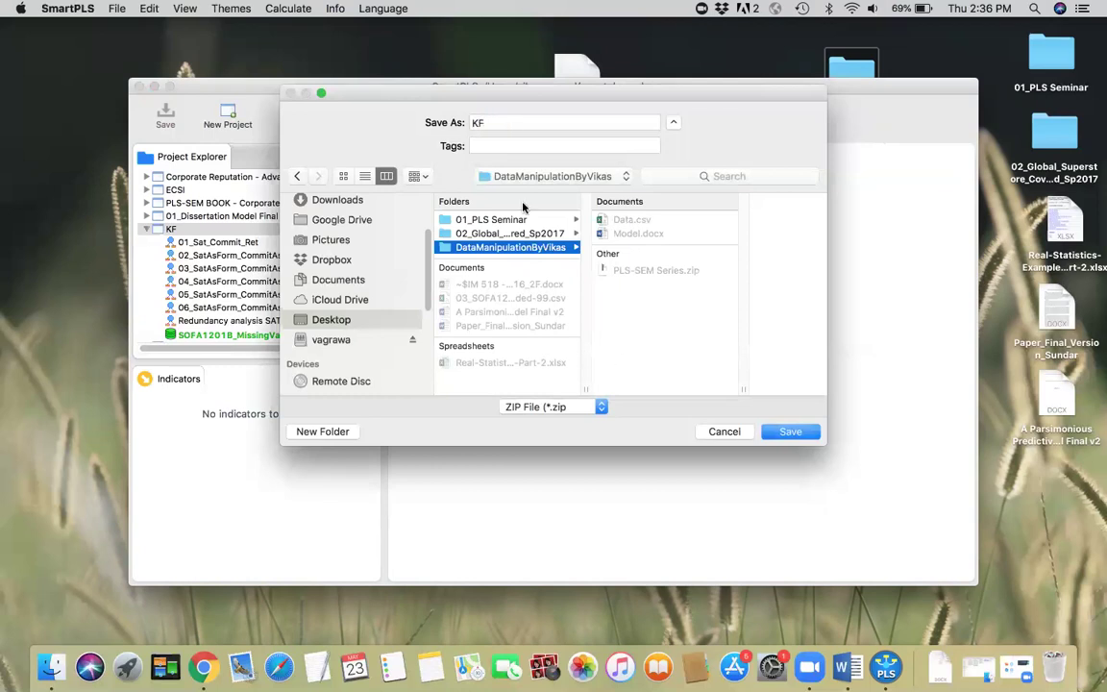
pyautogui.click(789, 434)
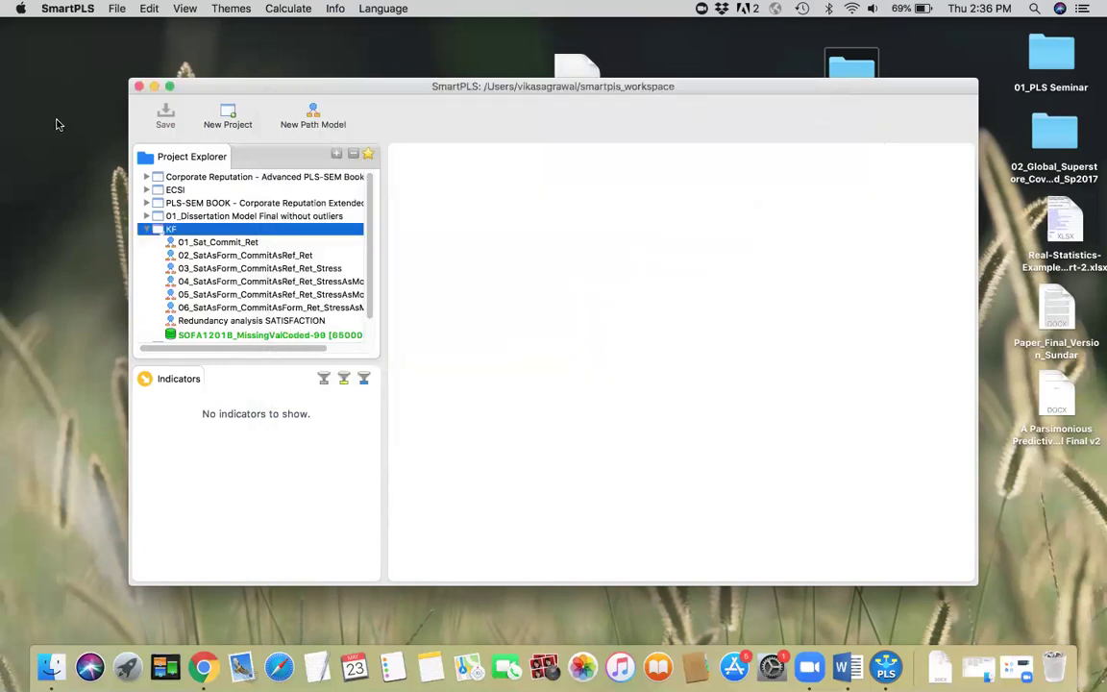
# Minimise SmartPLS and select KF.zip in the DataManipulationByVikas folder in Finder
pyautogui.click(155, 87)
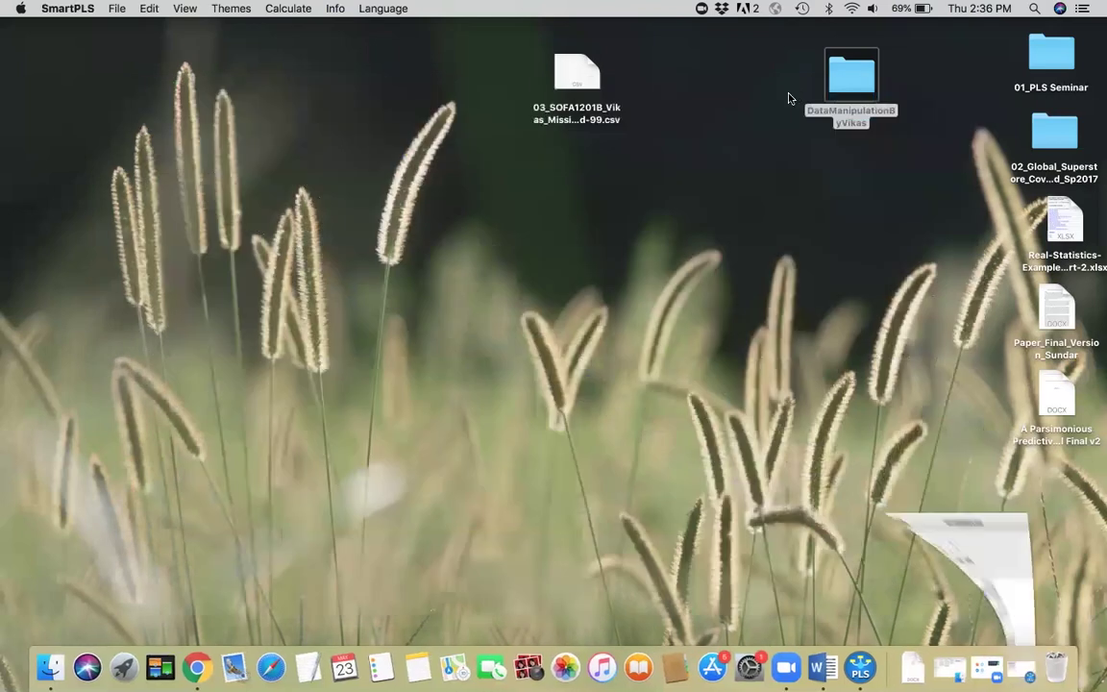
pyautogui.doubleClick(844, 83)
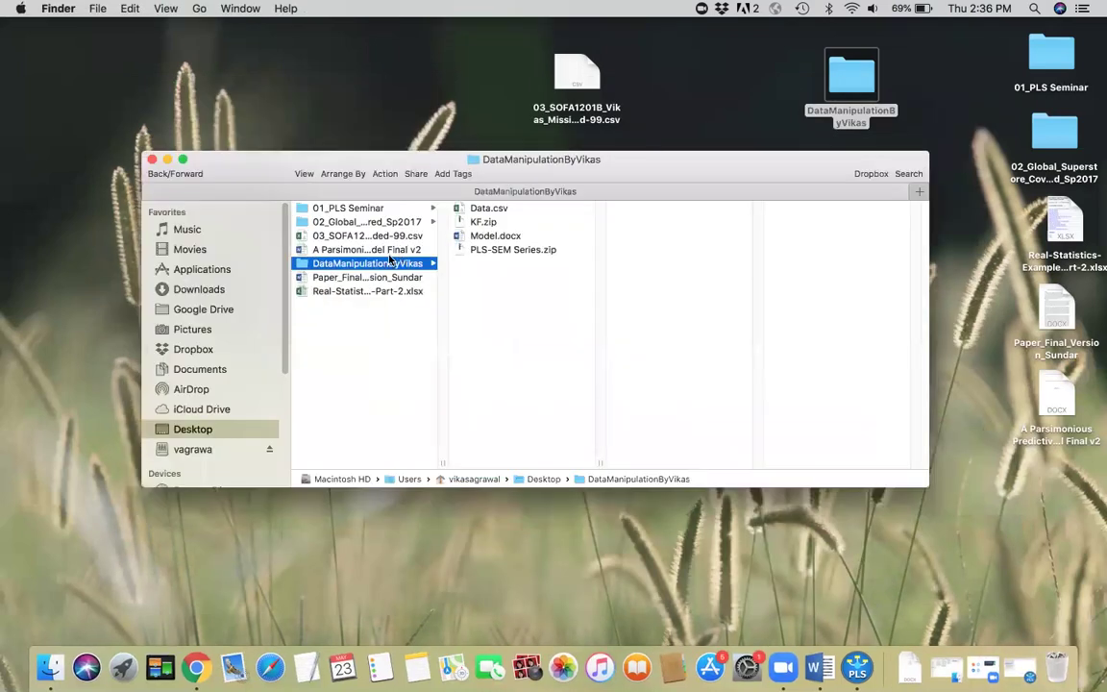
pyautogui.click(485, 224)
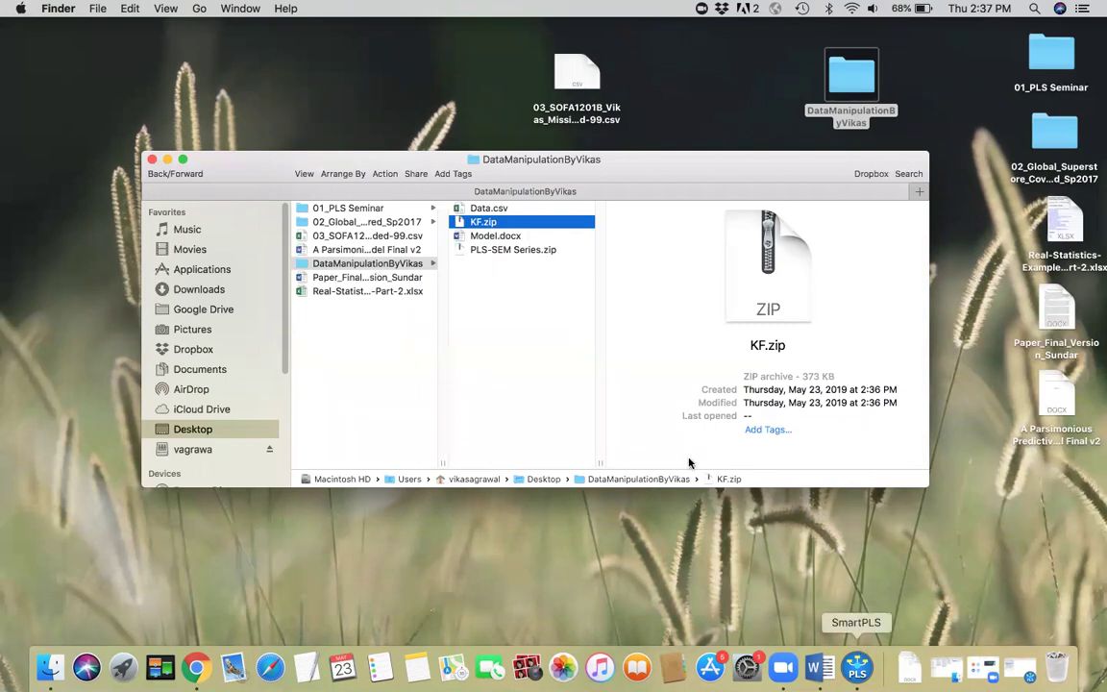
# Rename KF.zip to KF_1.zip and bring SmartPLS back to the front
pyautogui.rightClick(483, 222)
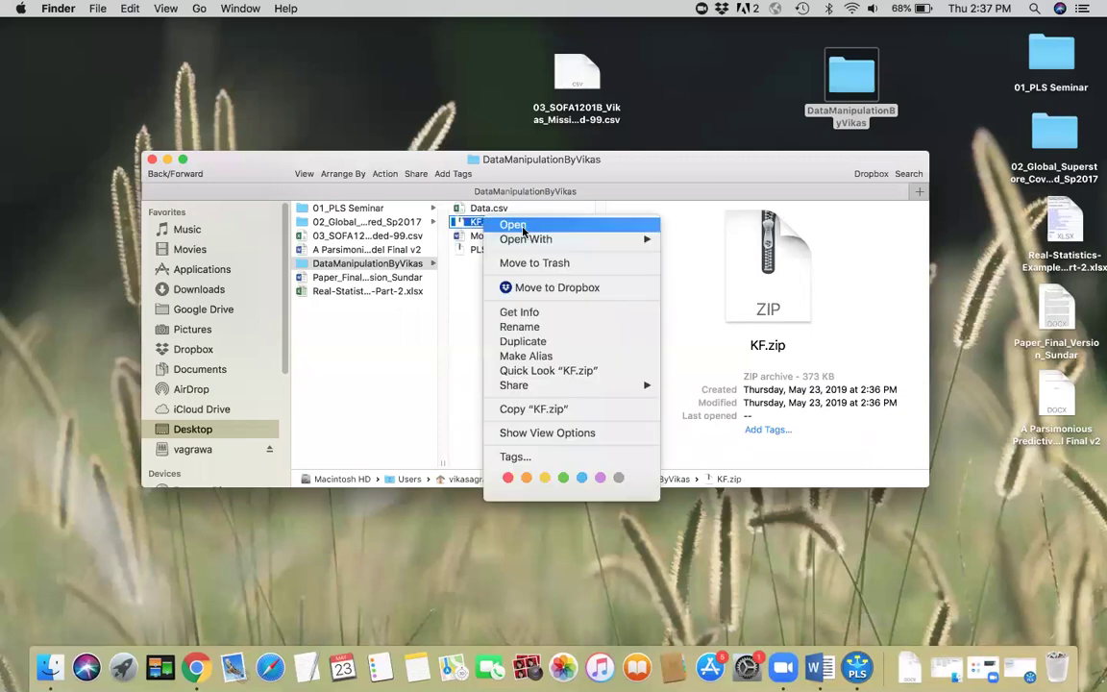
pyautogui.click(505, 328)
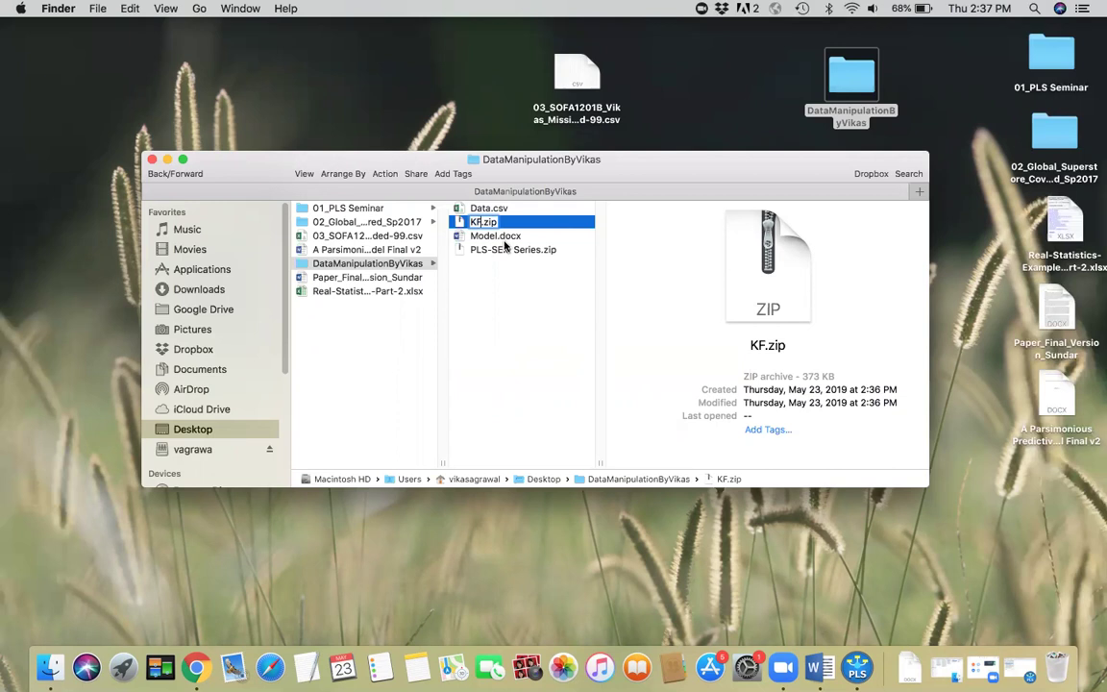
pyautogui.press('Right')
pyautogui.write('_1')
pyautogui.press('Return')
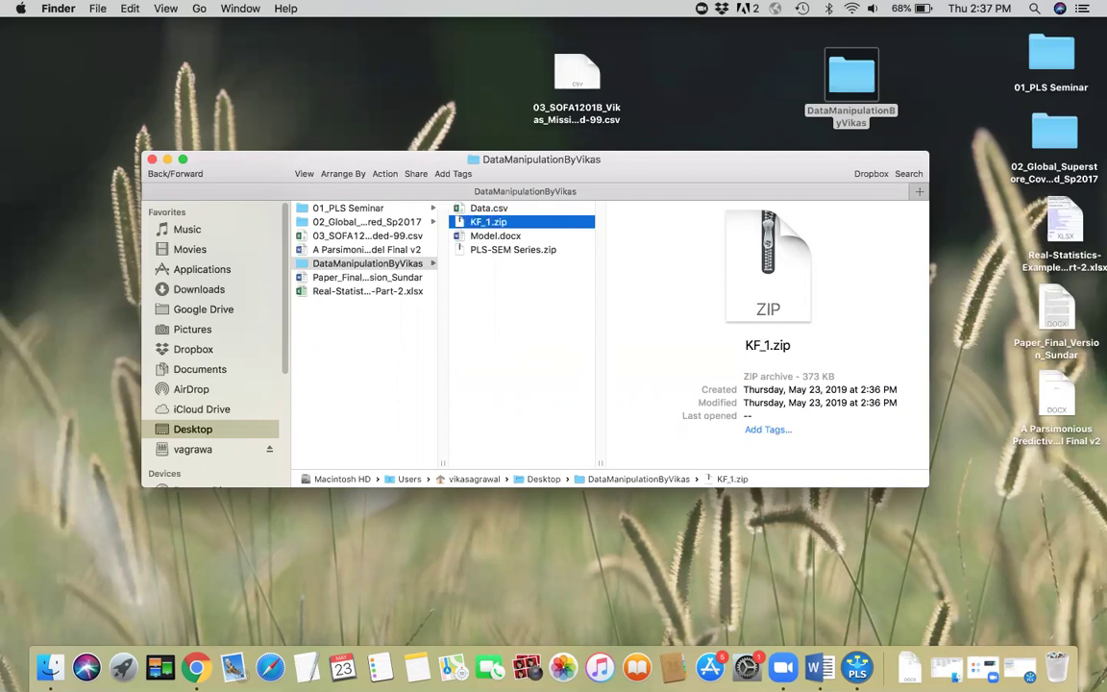
pyautogui.click(858, 666)
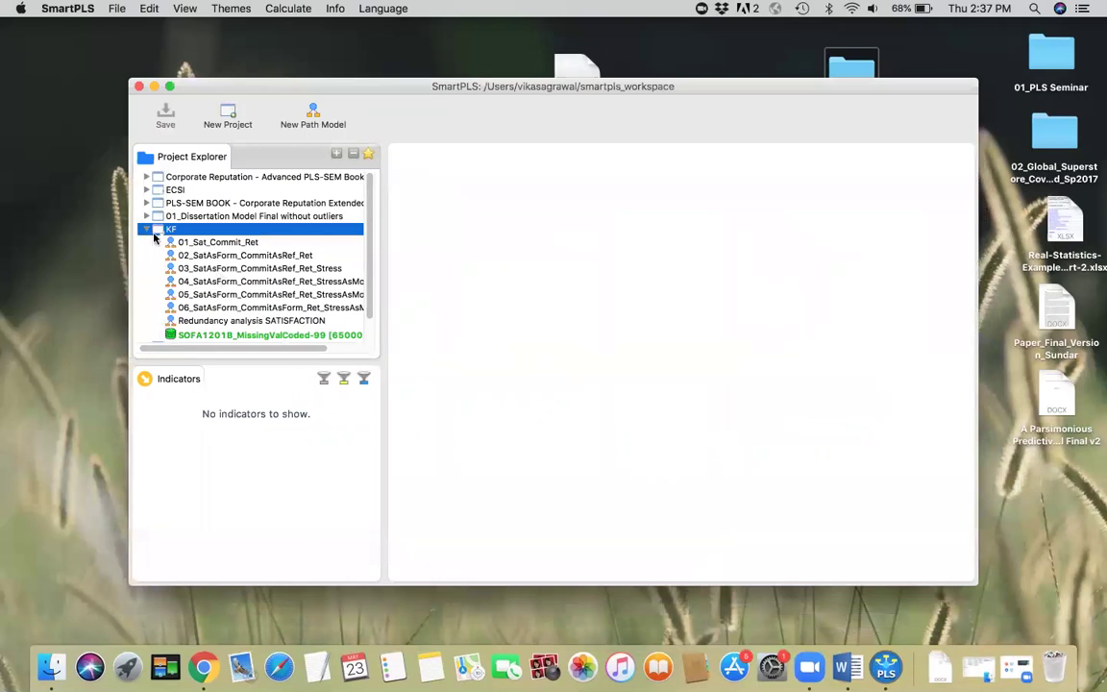
# Collapse KF and import Desktop > DataManipulationByVikas > KF_1.zip as project KF_1
pyautogui.click(147, 229)
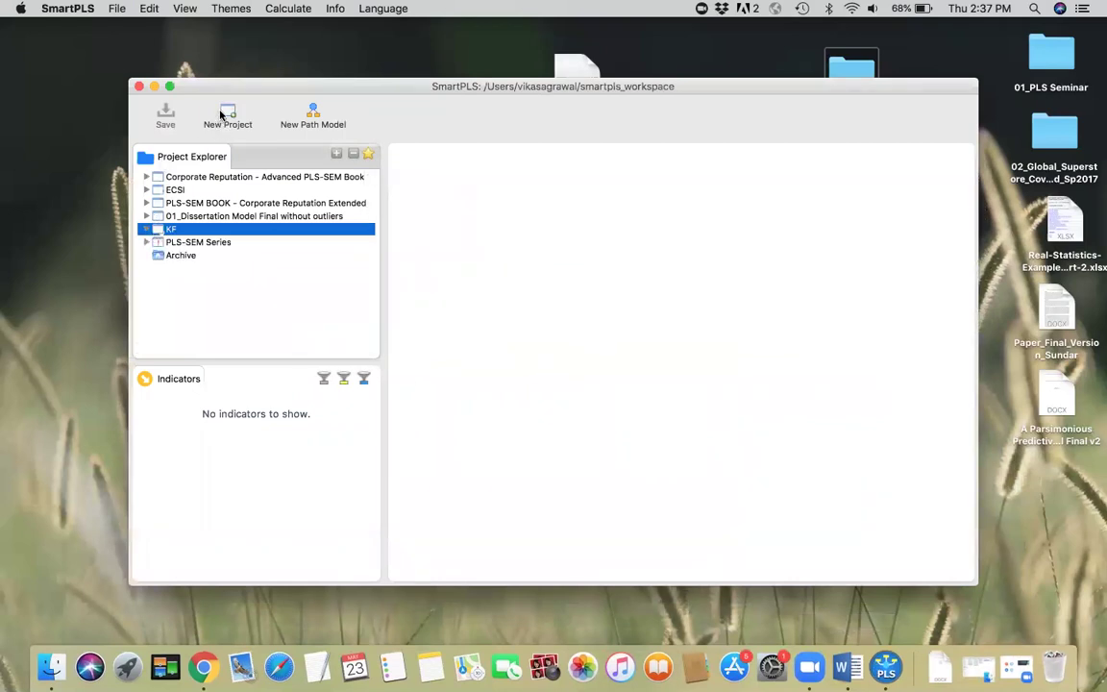
pyautogui.click(118, 11)
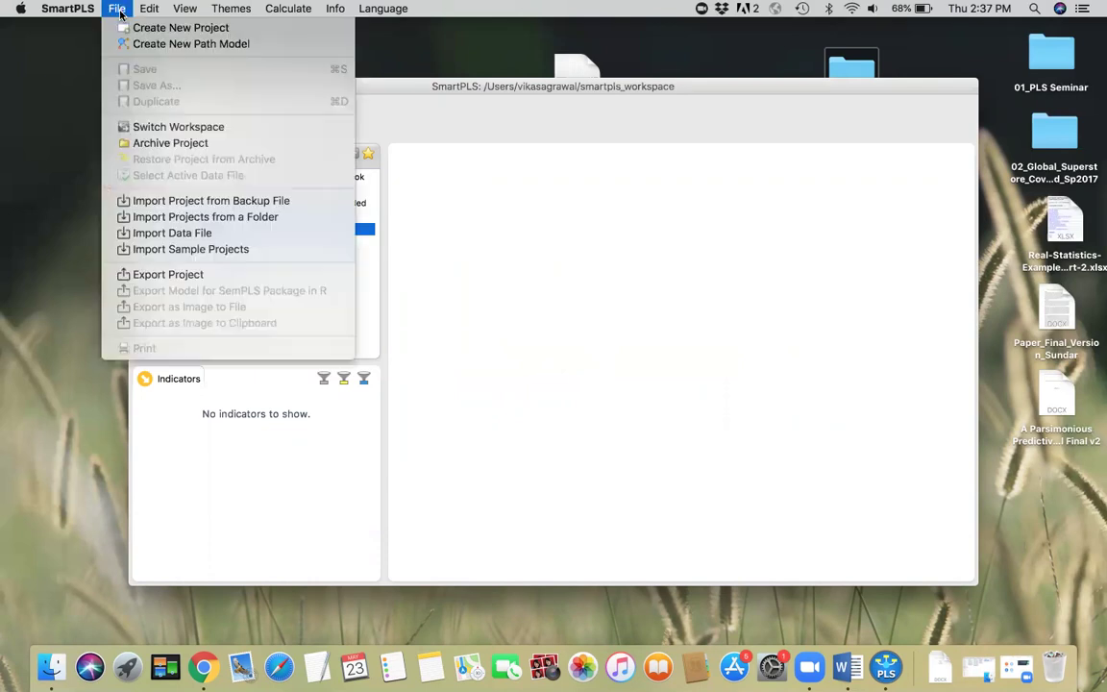
pyautogui.click(273, 204)
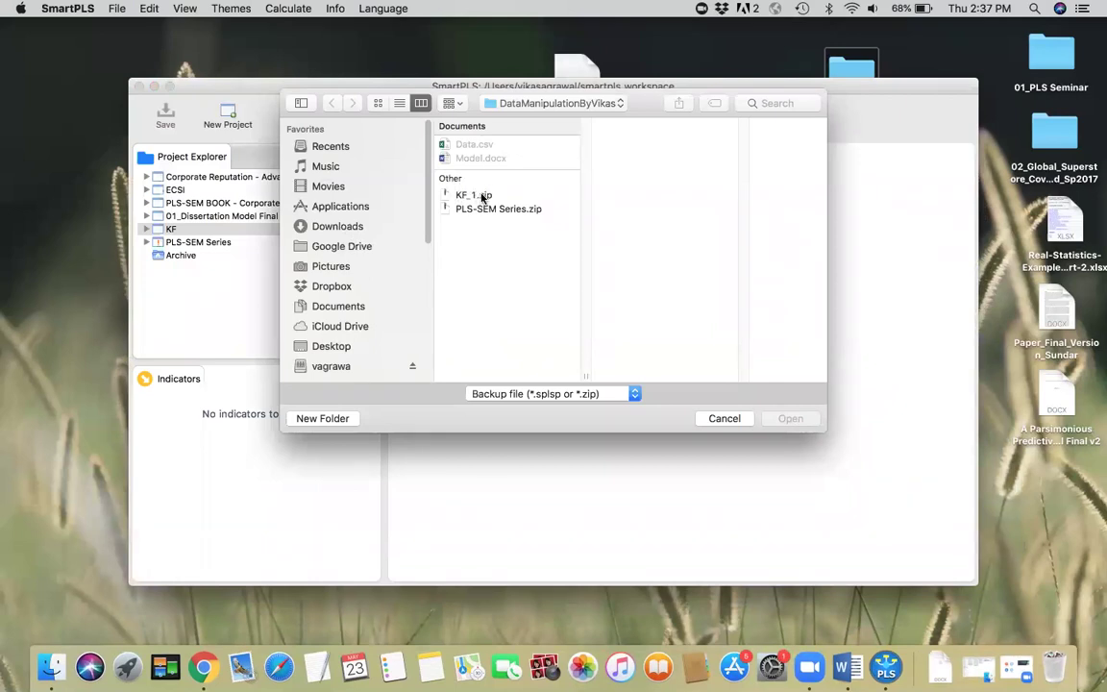
pyautogui.click(335, 347)
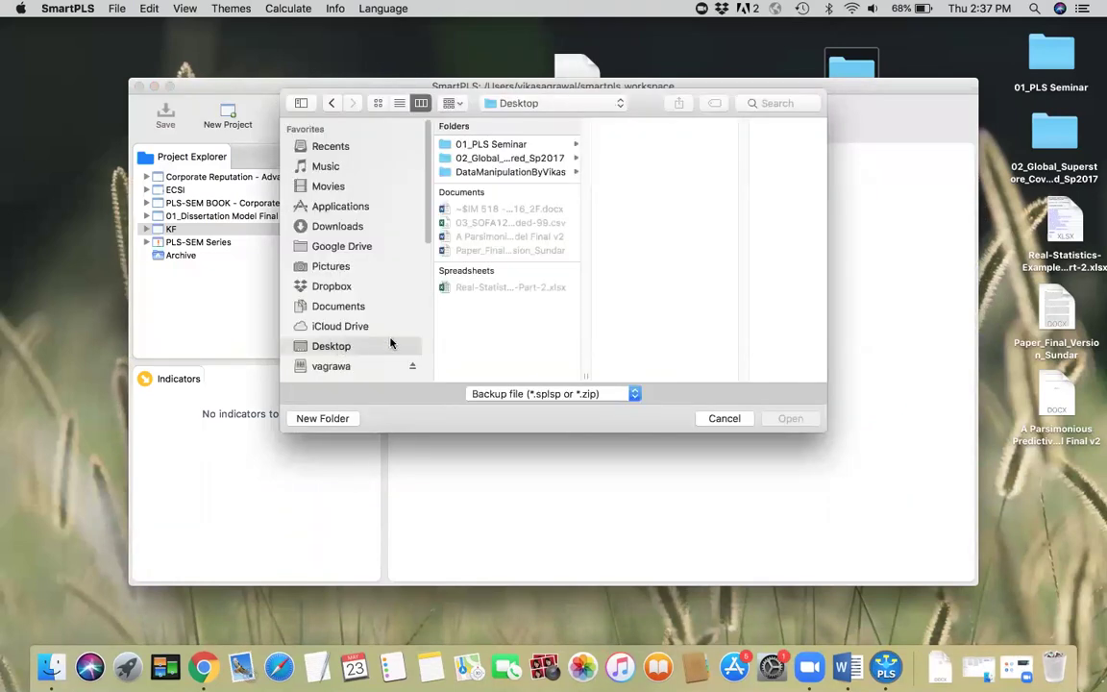
pyautogui.click(484, 171)
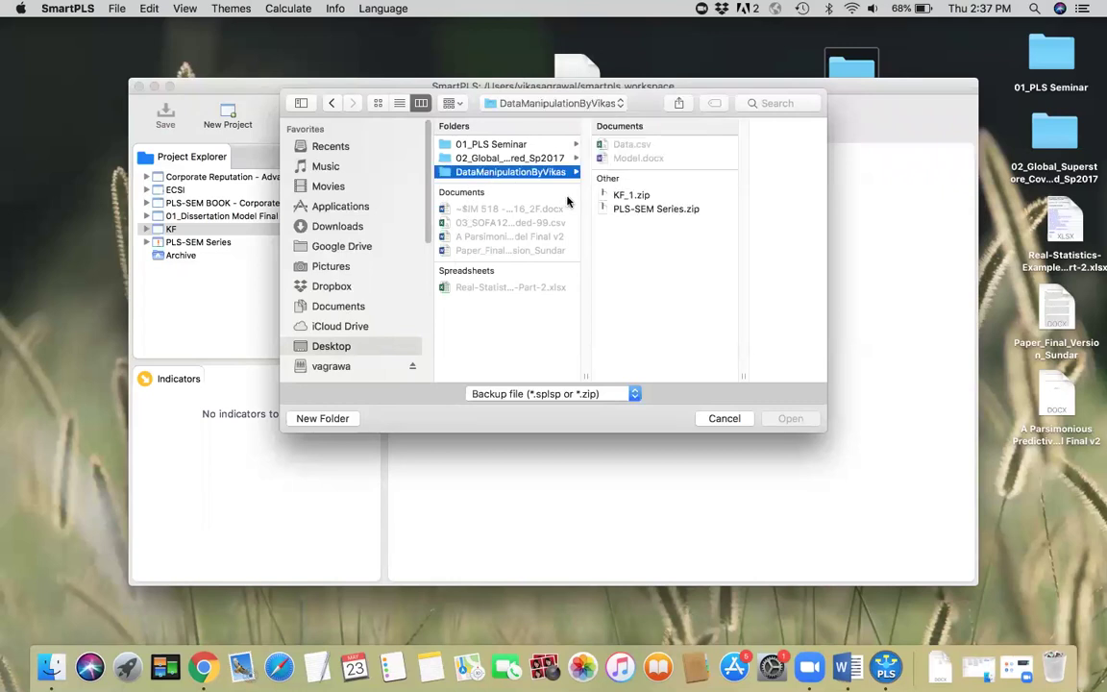
pyautogui.click(625, 195)
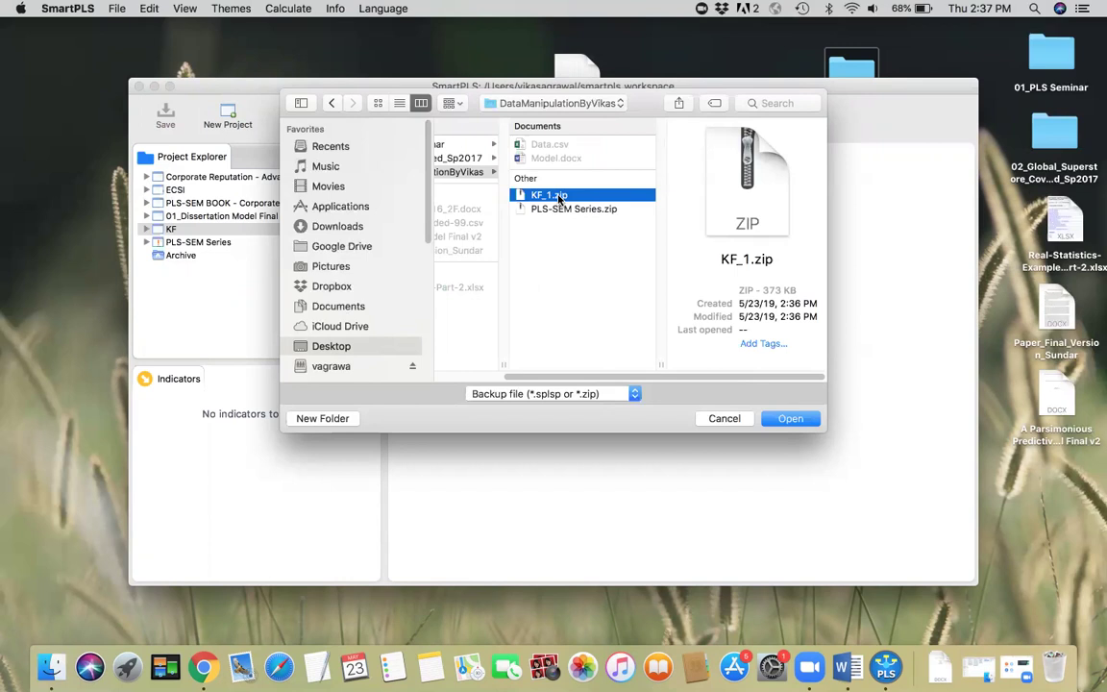
pyautogui.click(790, 418)
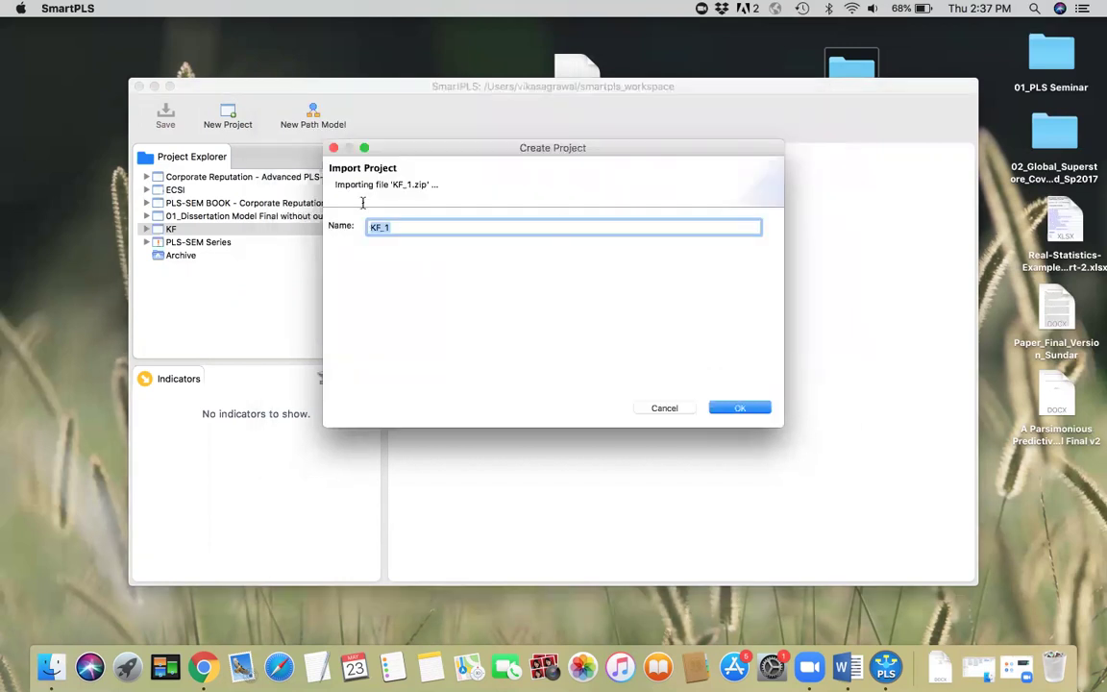
pyautogui.click(748, 413)
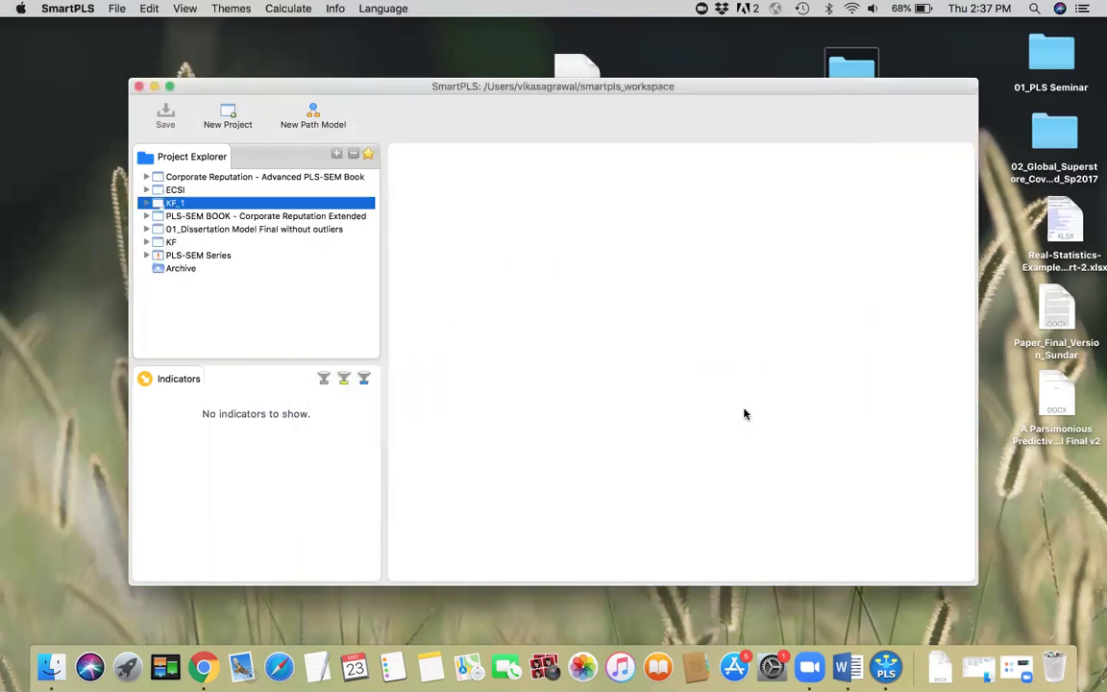
# Expand the KF_1 project's model list and close the Finder window
pyautogui.click(148, 205)
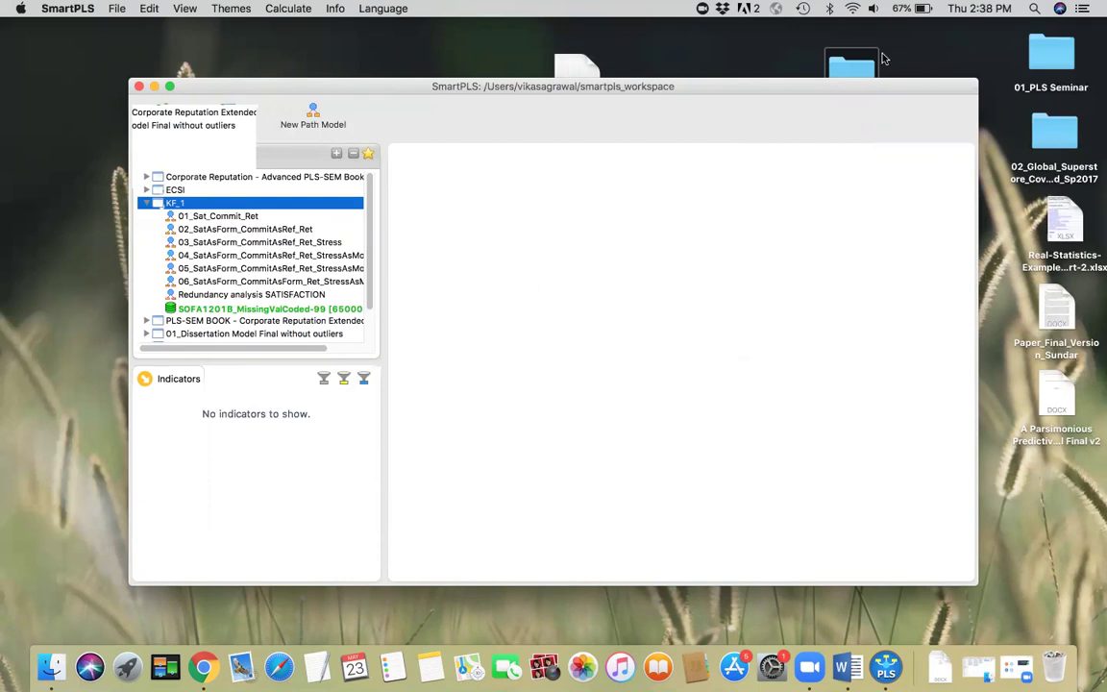
pyautogui.click(775, 62)
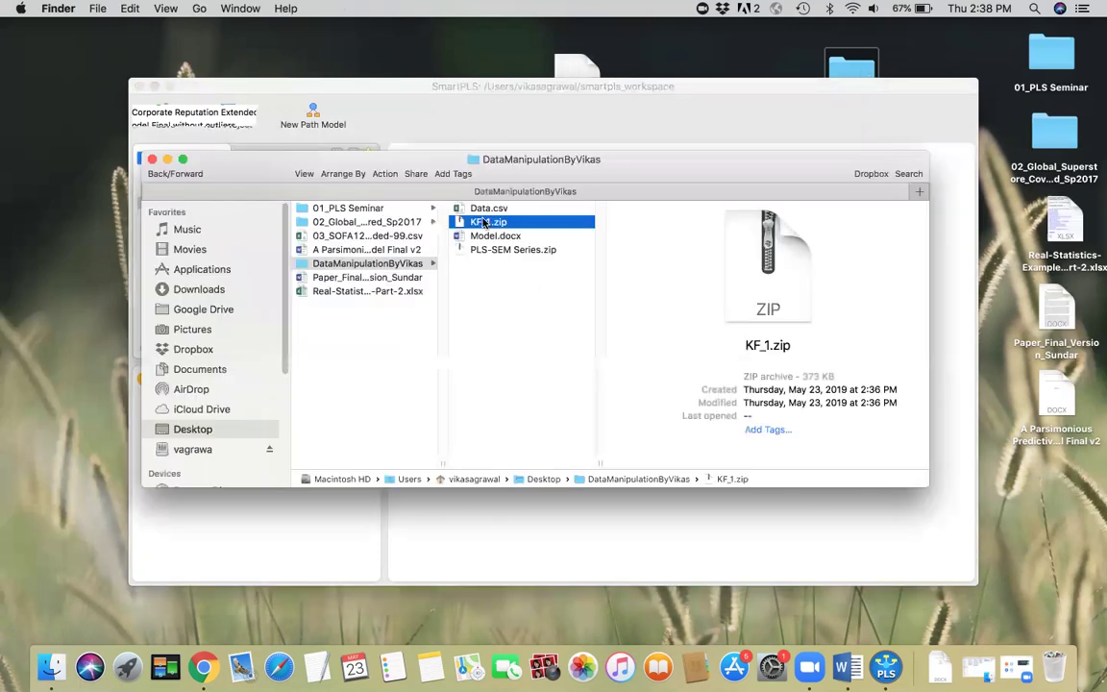
pyautogui.click(152, 159)
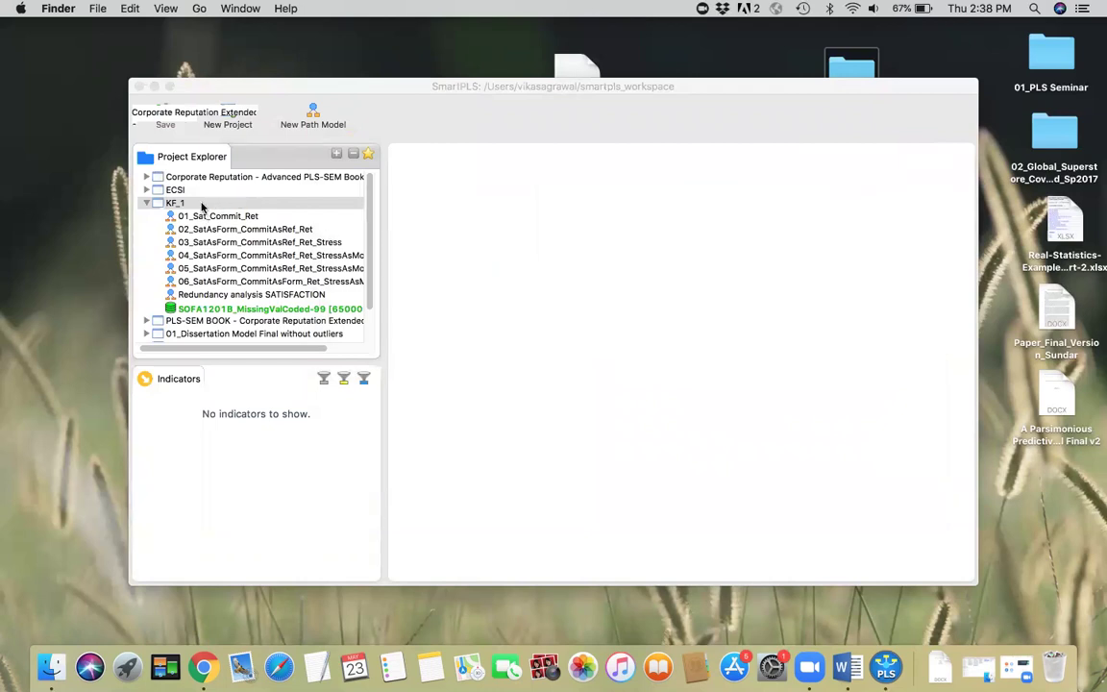
# Open the 01_Sat_Commit_Ret and 05_SatAsForm_CommitAsRef_Ret_StressAsMod models, then close both
pyautogui.click(221, 218)
pyautogui.doubleClick(220, 217)
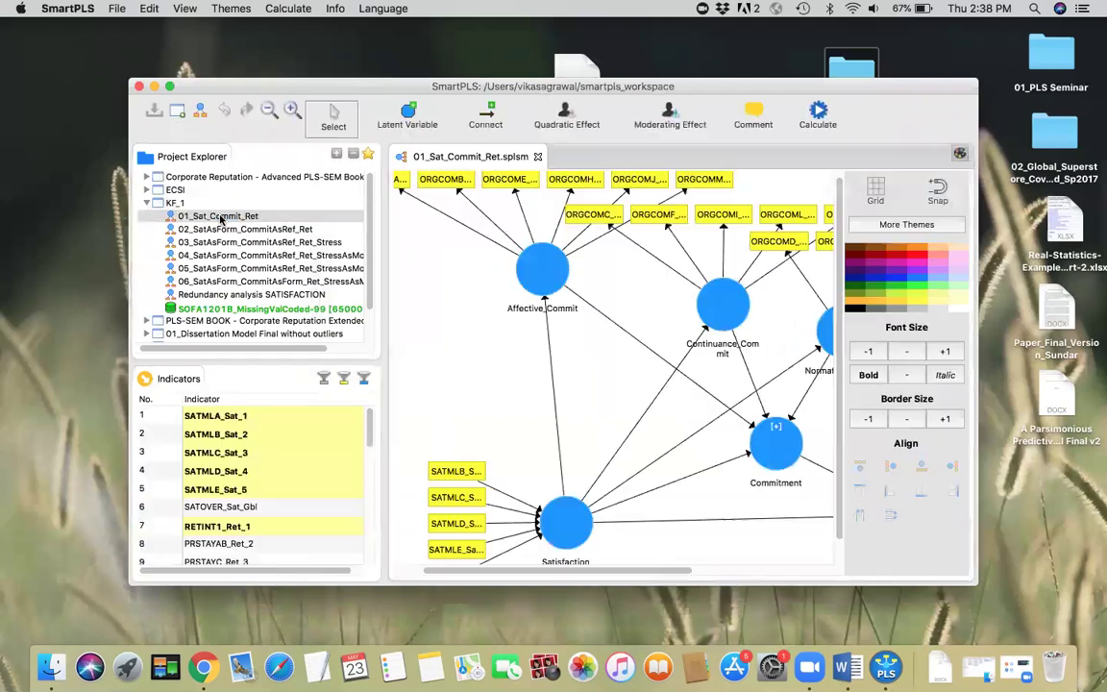
pyautogui.click(234, 270)
pyautogui.doubleClick(234, 269)
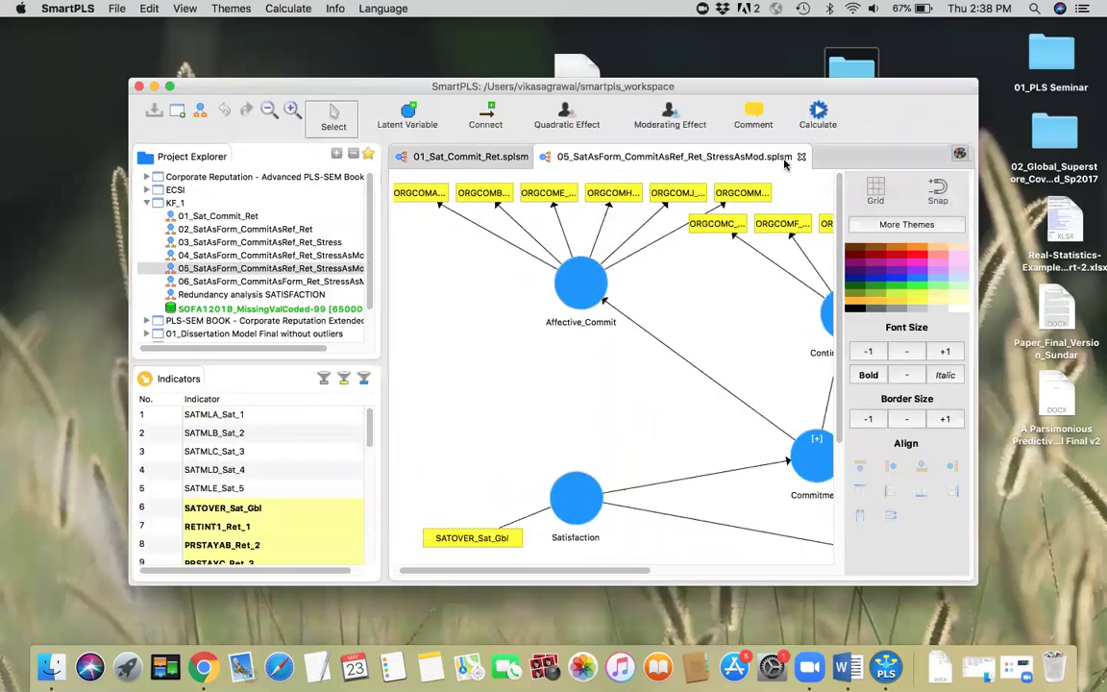
pyautogui.click(725, 151)
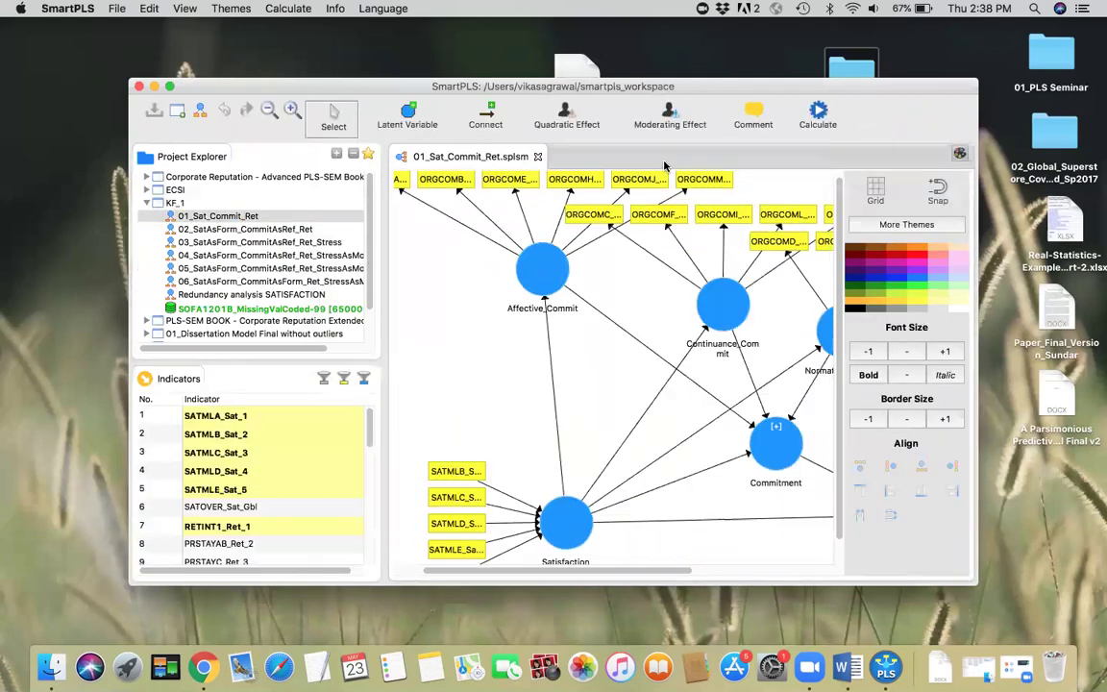
pyautogui.click(537, 157)
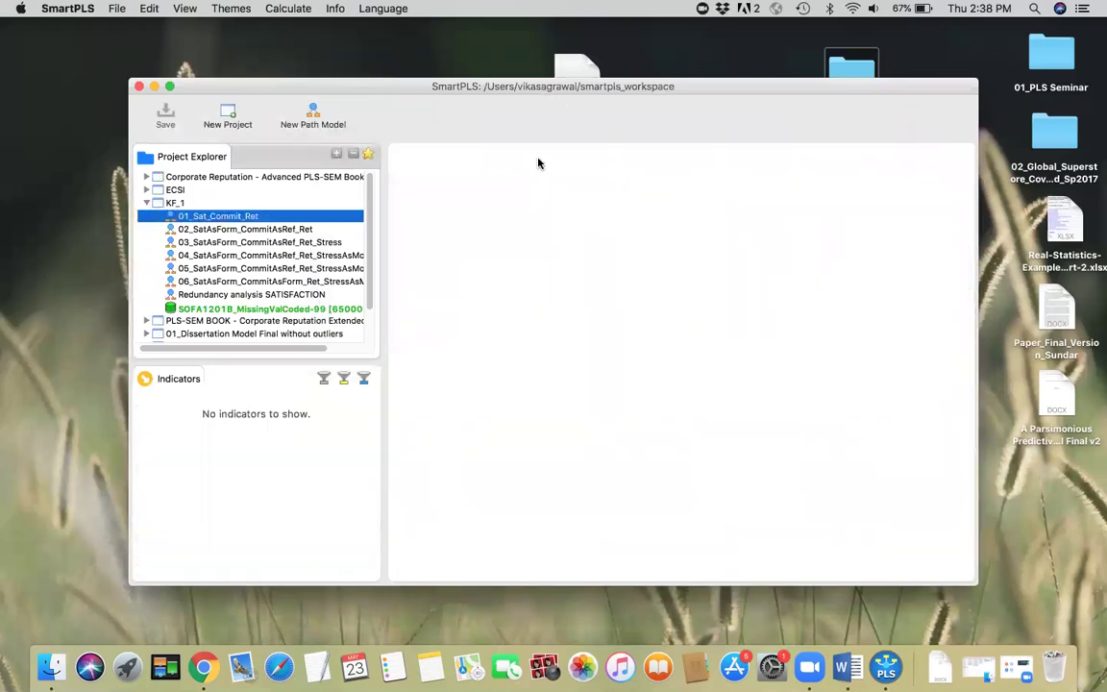